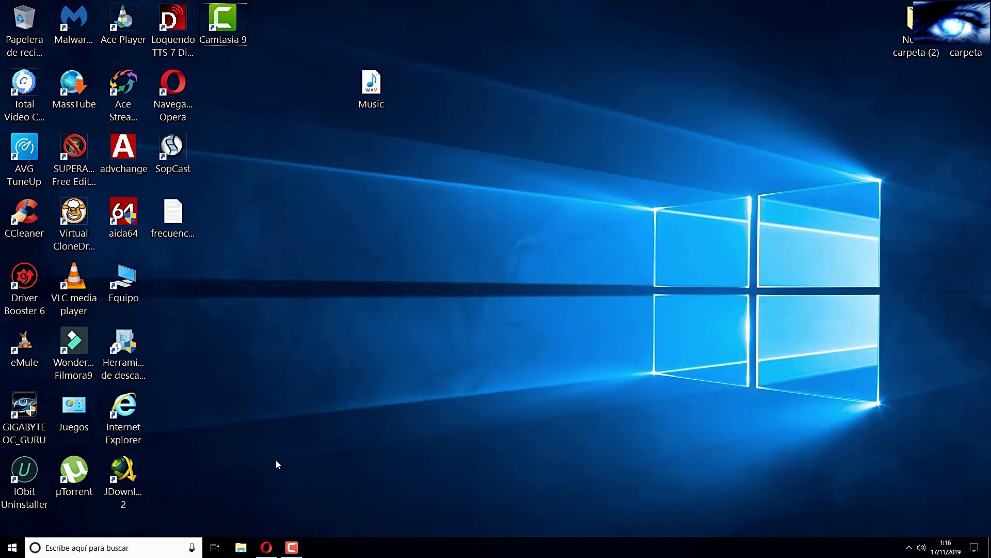
# - Switch to the Opera browser and search the web for "softonic" in a new tab
pyautogui.click(267, 544)
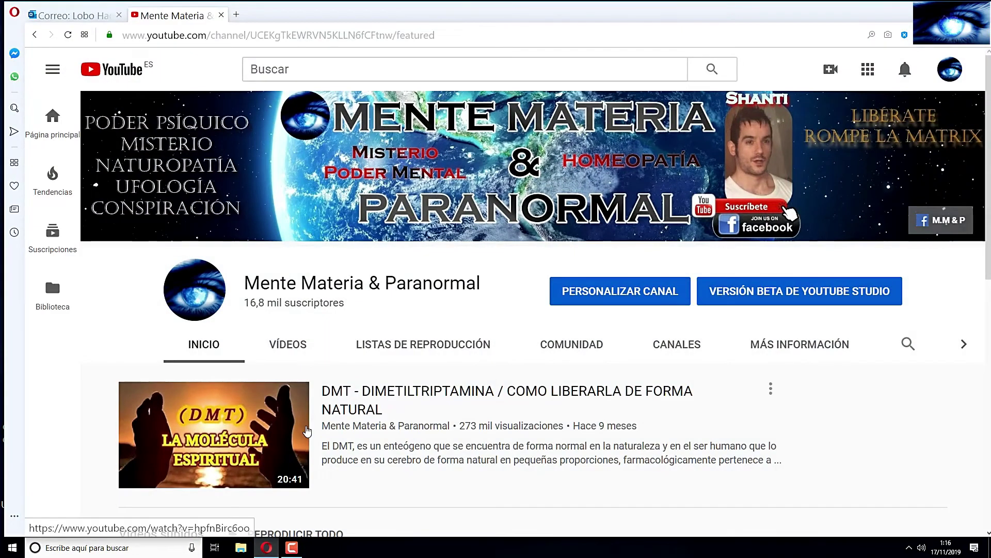
pyautogui.click(238, 19)
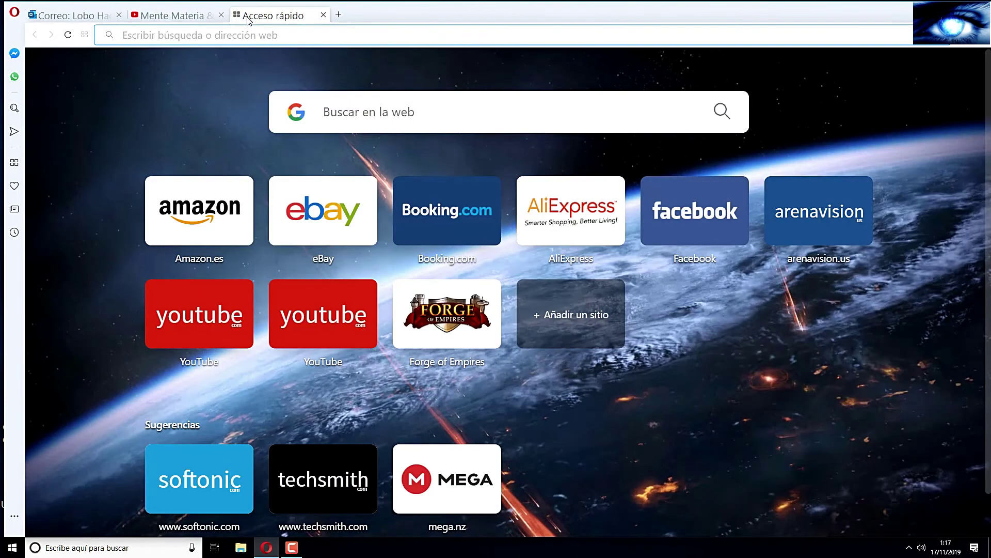
pyautogui.click(325, 112)
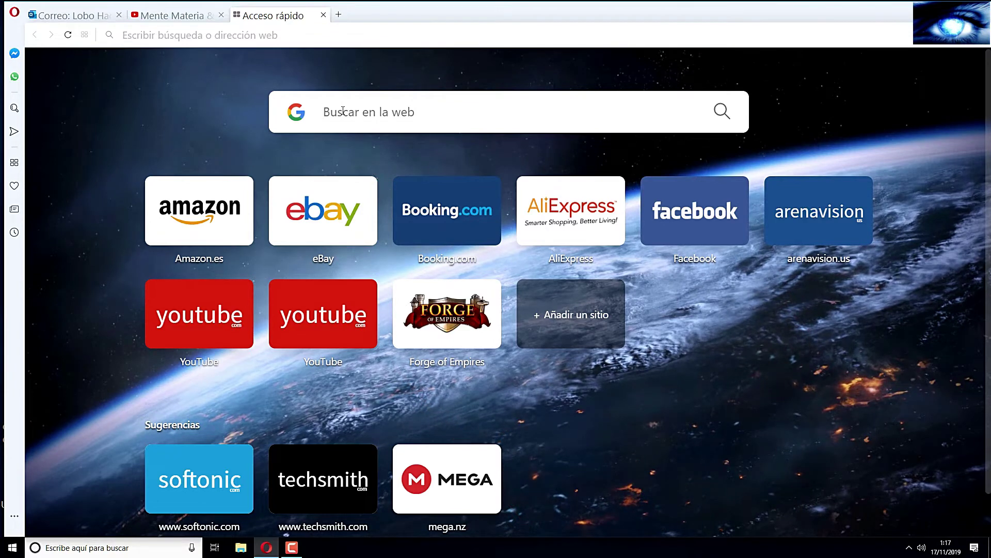
pyautogui.write('softoni')
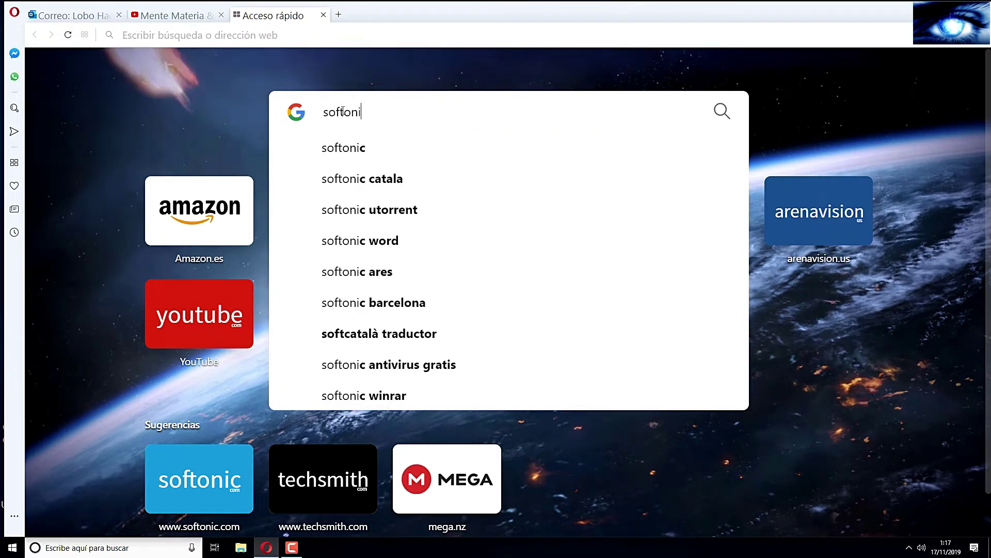
pyautogui.write('c')
pyautogui.press('Return')
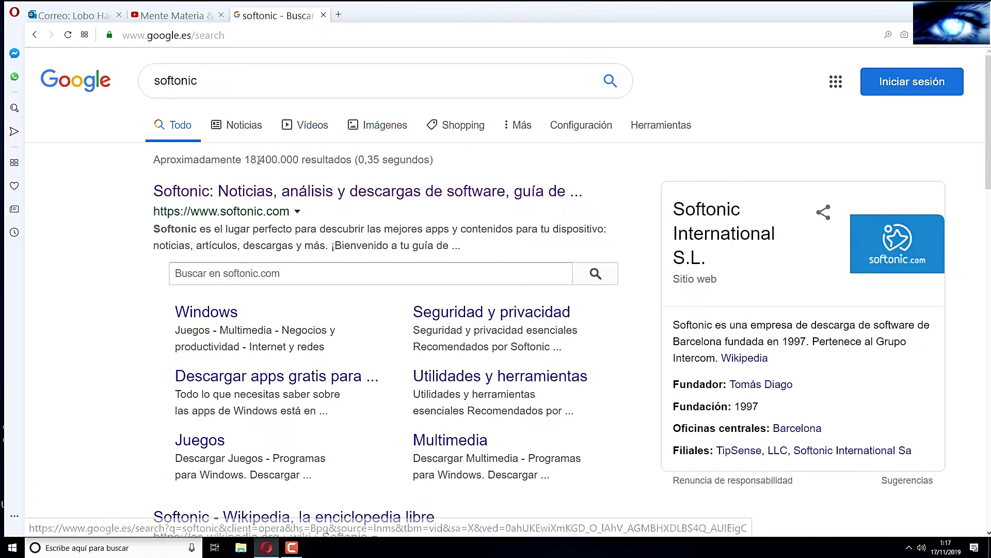
# - Open the Softonic website from the search results and search it for "audacity"
pyautogui.click(205, 192)
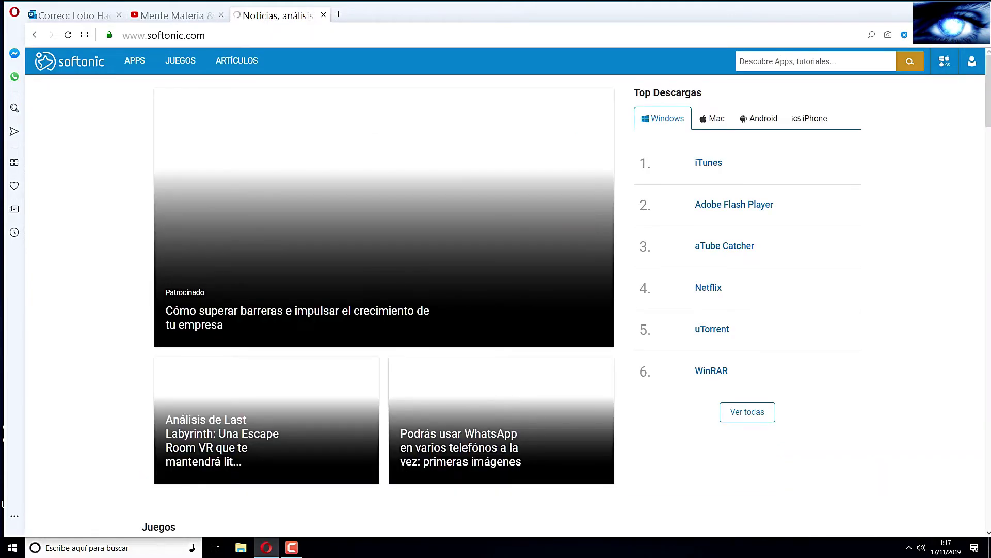
pyautogui.click(780, 61)
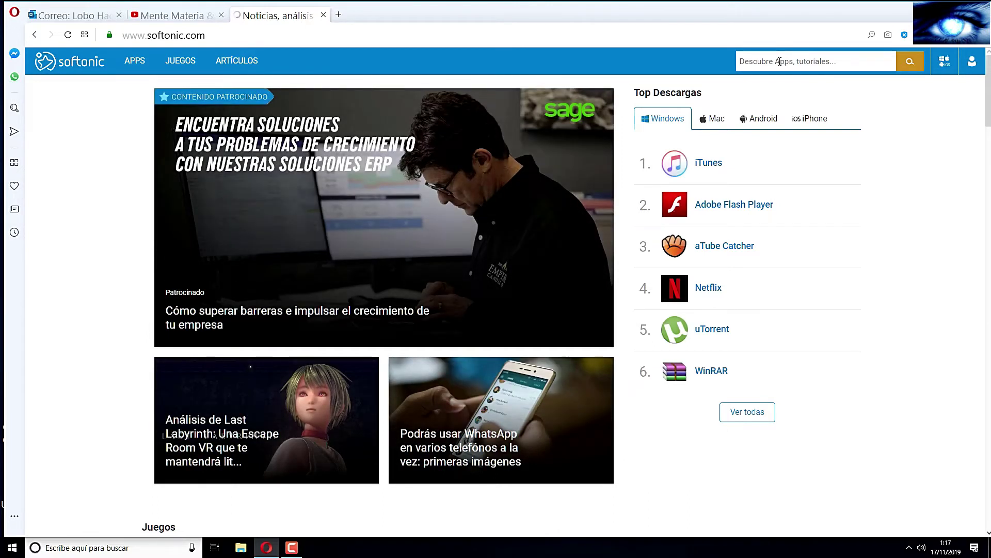
pyautogui.write('aud')
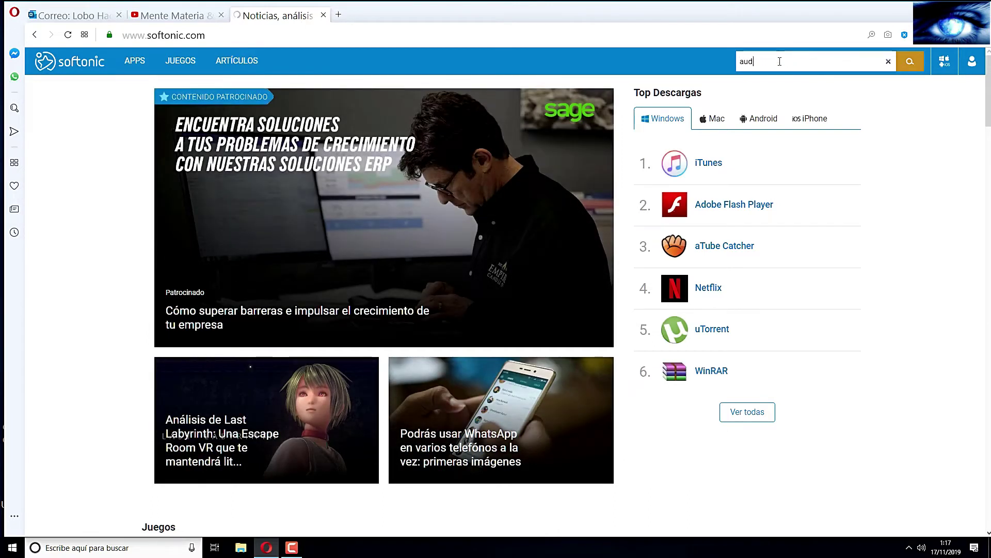
pyautogui.write('acity')
pyautogui.press('Return')
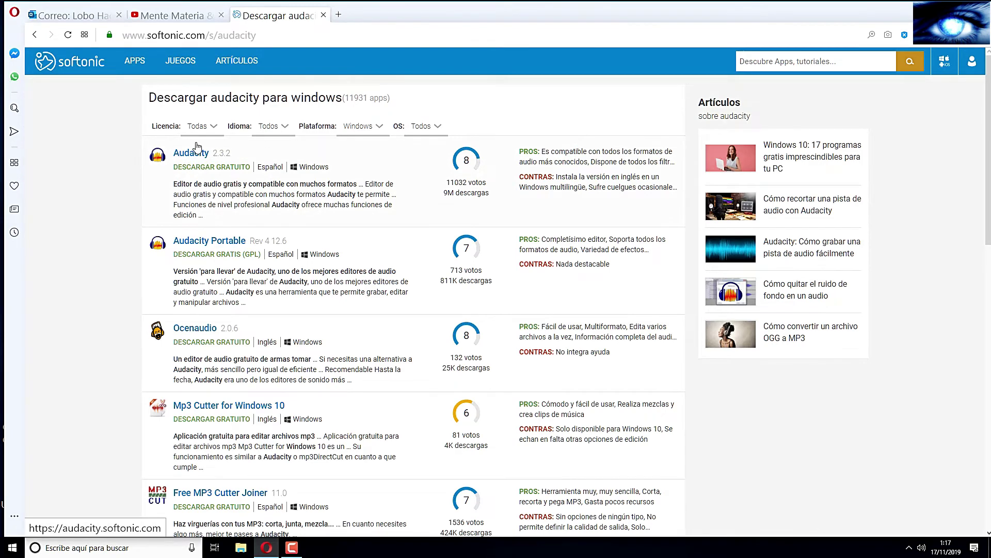
# - Open the Audacity 2.3.2 page and start its free Windows download, declining the Avast Free Antivirus offer
pyautogui.click(188, 156)
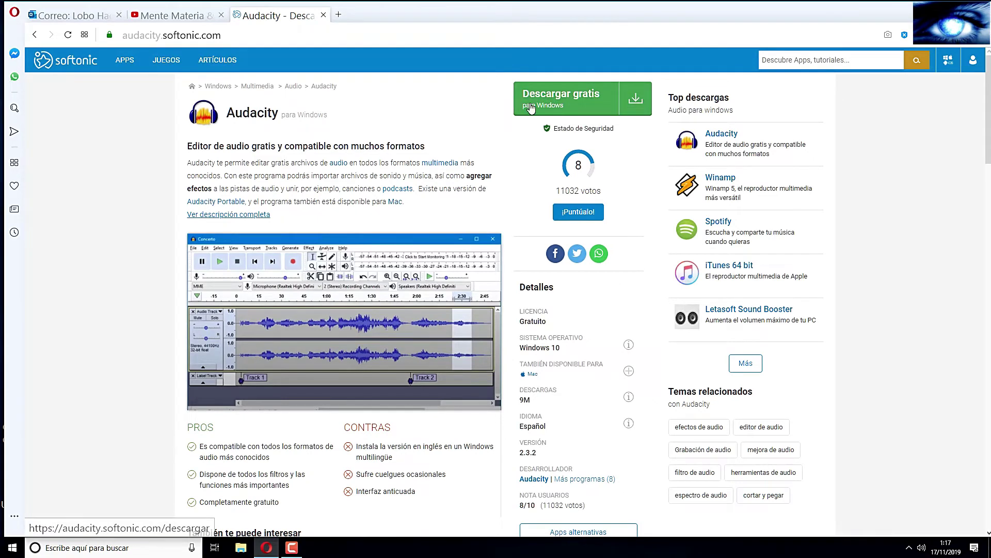
pyautogui.click(541, 99)
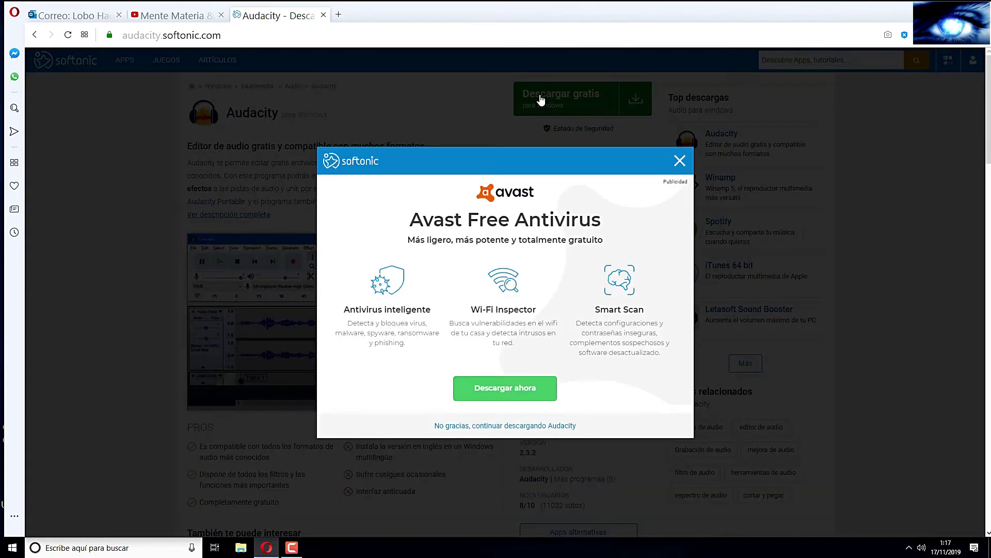
pyautogui.click(443, 427)
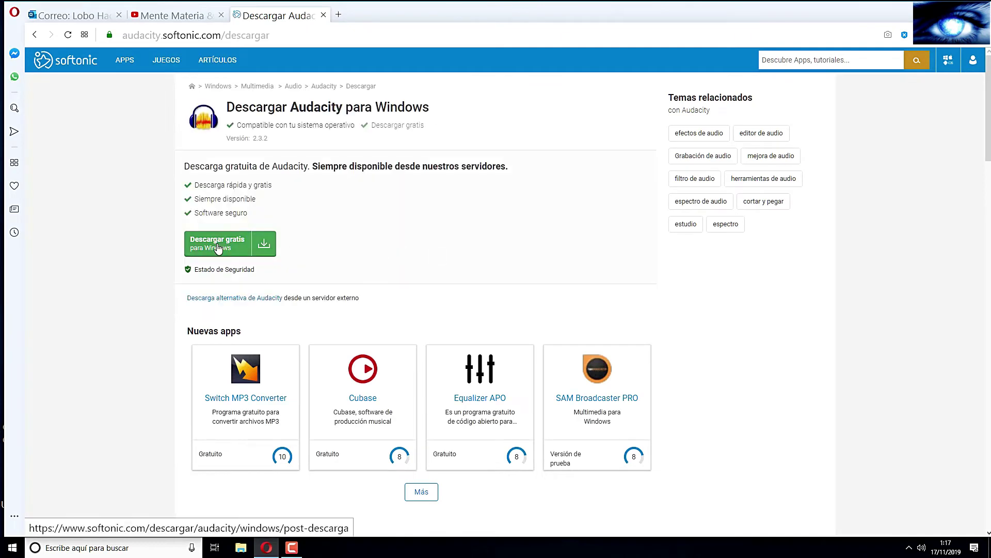
pyautogui.click(225, 245)
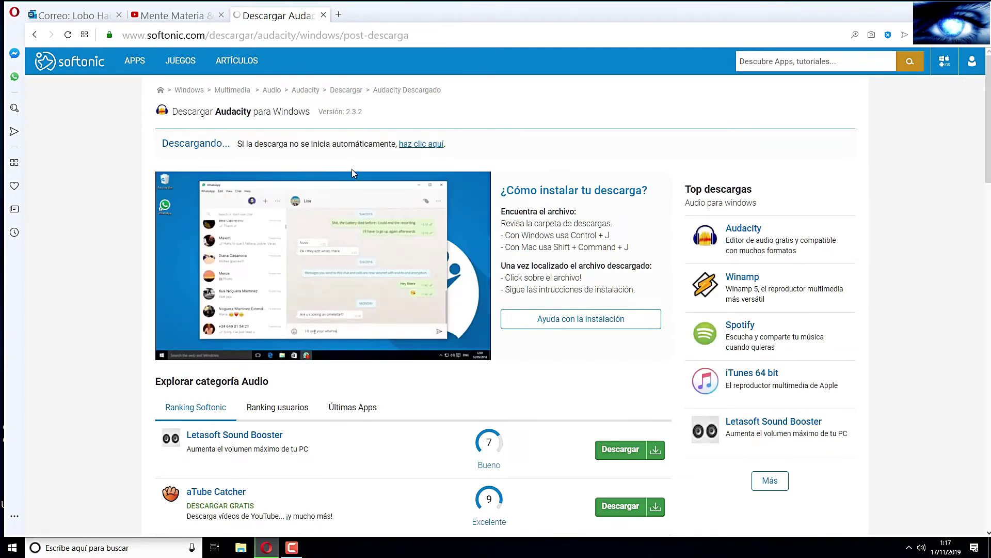
# - Request the Audacity download manually and save the installer audacity-win-2.3.1 to the Escritorio folder
pyautogui.click(405, 144)
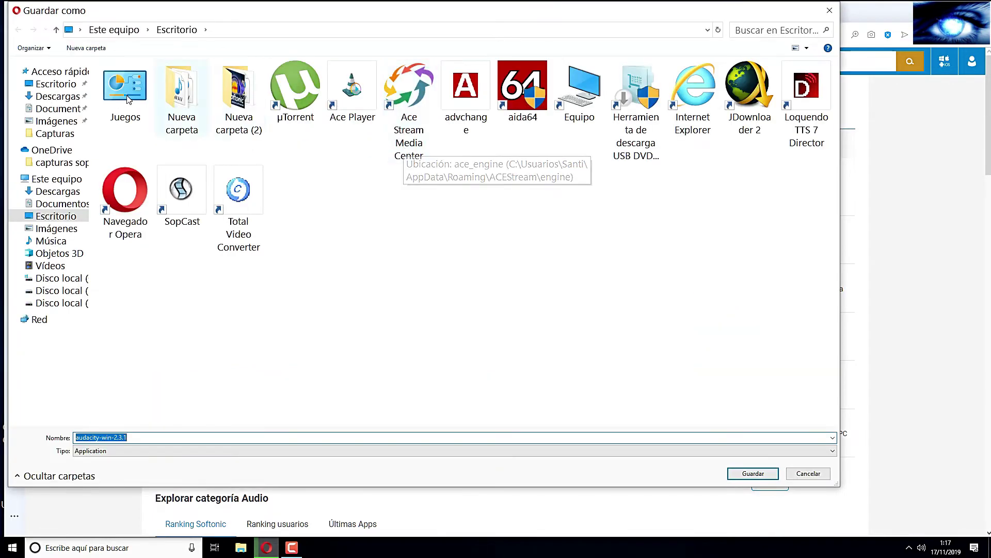
pyautogui.click(49, 87)
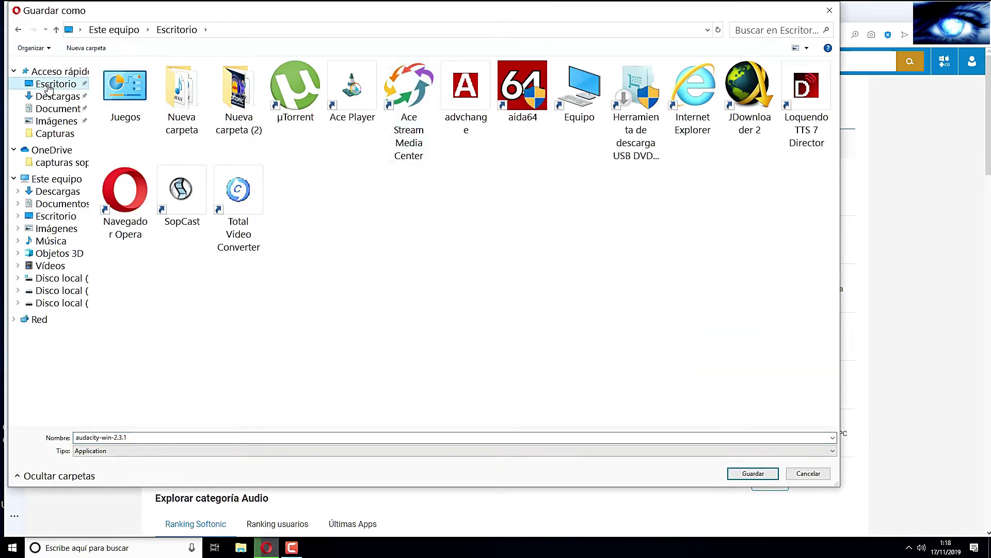
pyautogui.click(757, 475)
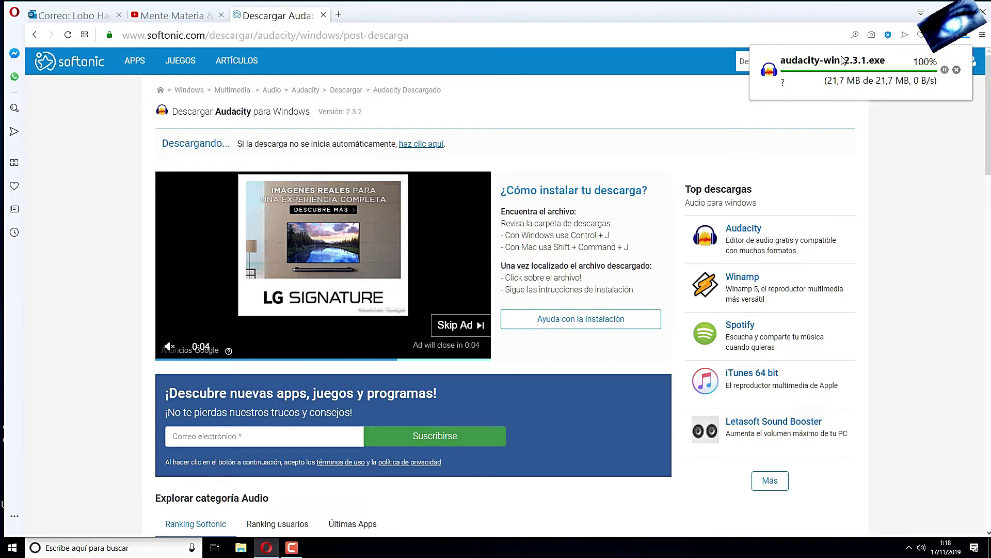
# - Move the downloaded Audacity installer to an empty area of the desktop and launch it with Español as the installation language
pyautogui.press('super+d')
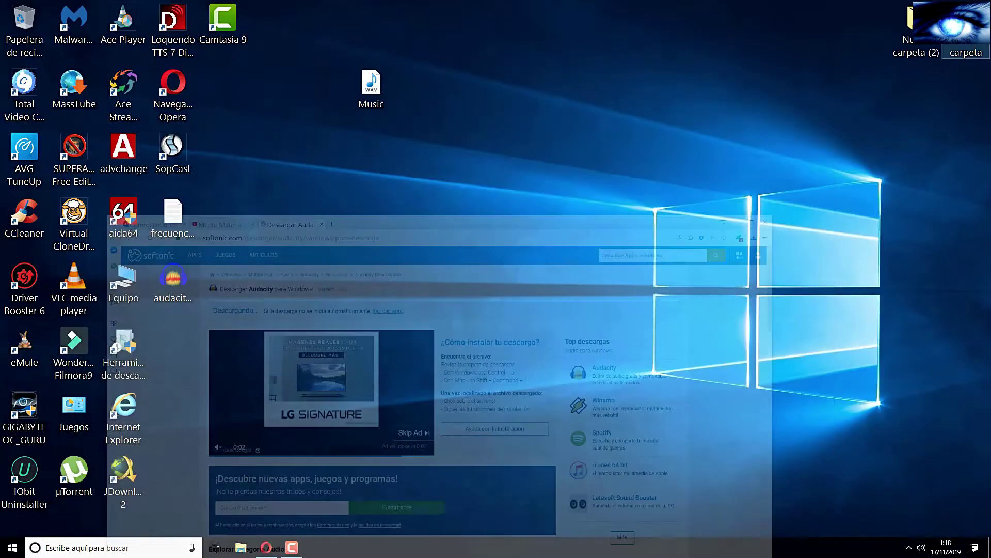
pyautogui.moveTo(181, 275); pyautogui.dragTo(494, 355)
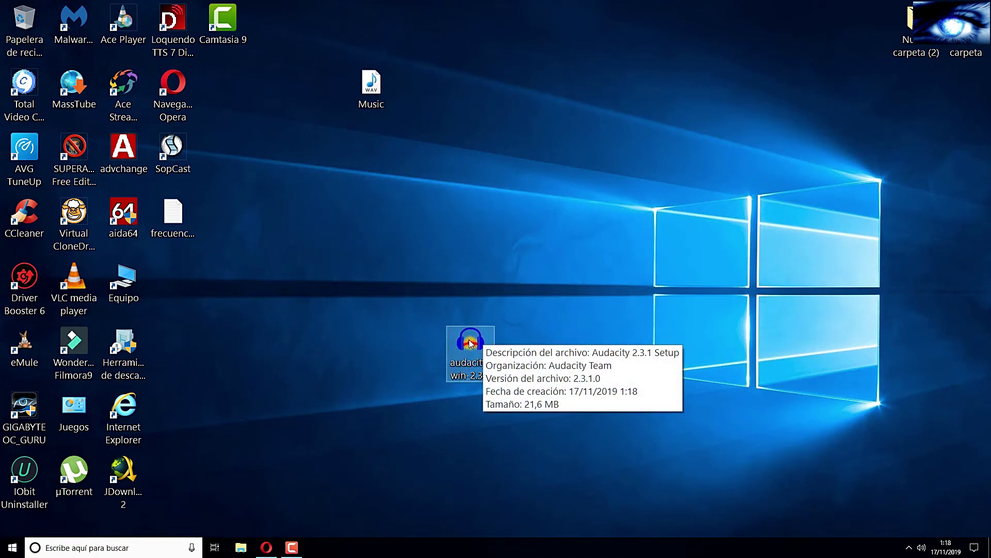
pyautogui.click(576, 295)
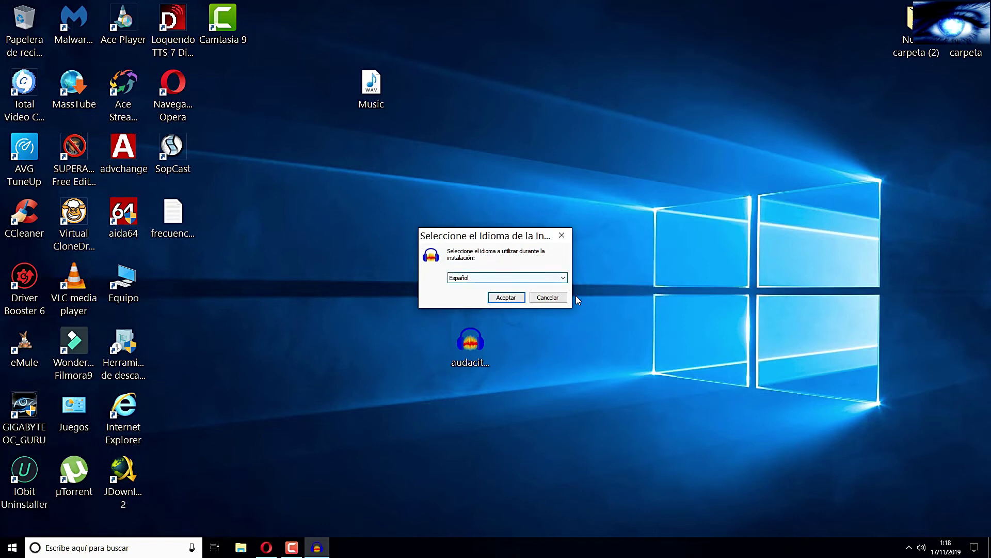
pyautogui.press('Return')
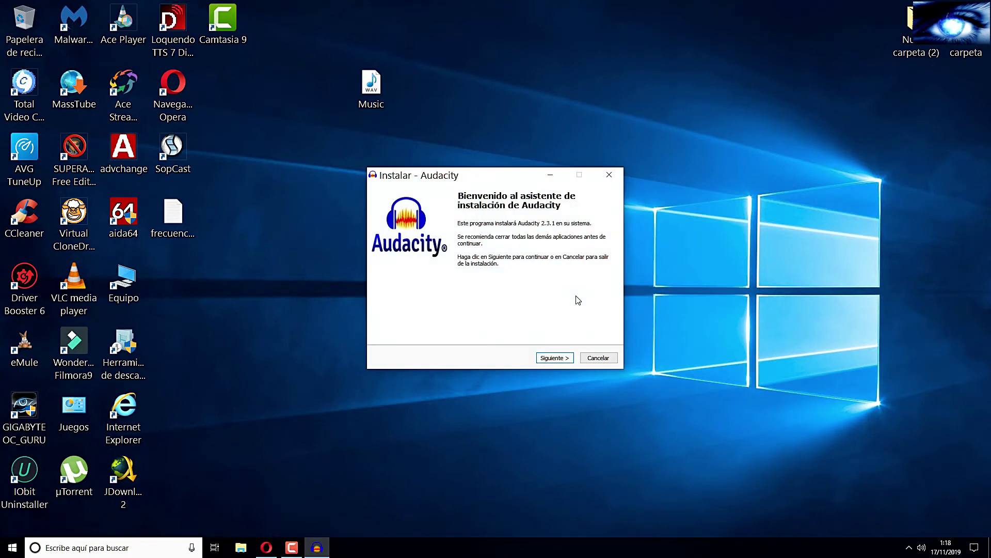
# - Install Audacity in C:\Program Files (x86)\Audacity with a desktop icon and without resetting the preferences
pyautogui.press('Return')
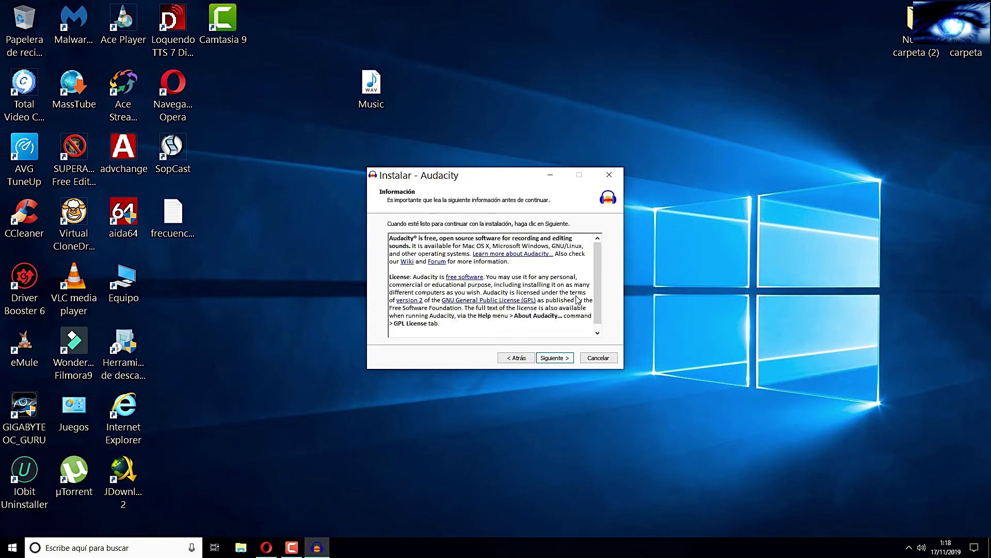
pyautogui.press('Return')
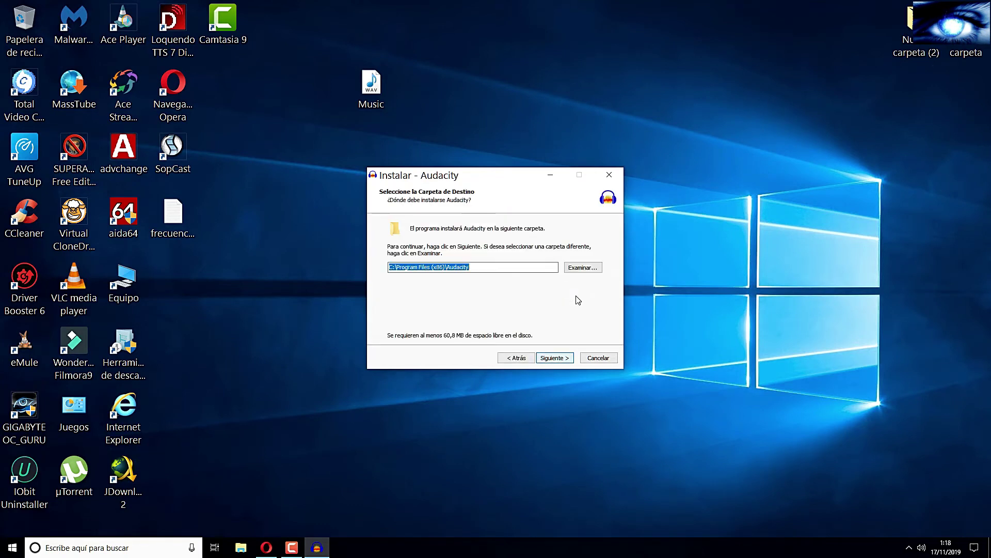
pyautogui.press('Return')
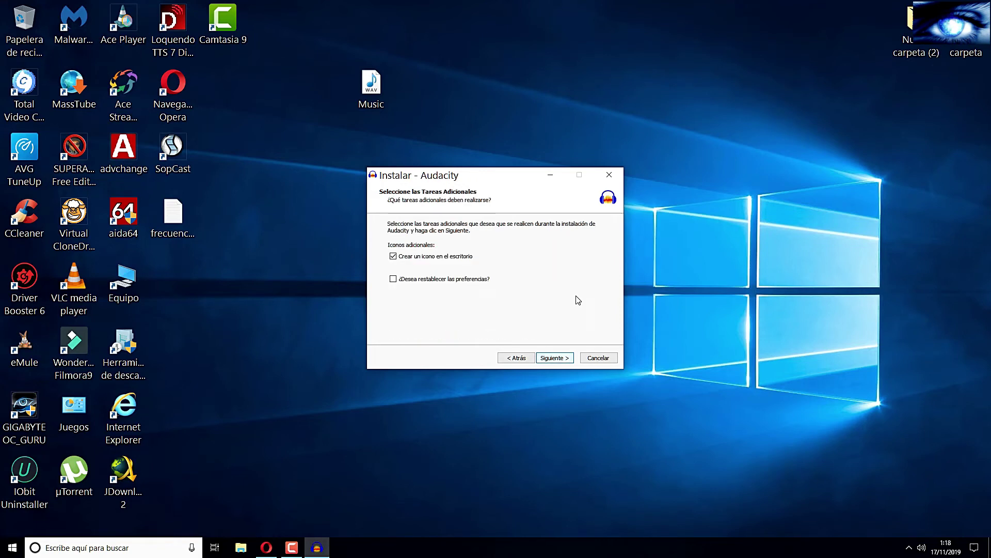
pyautogui.press('Return')
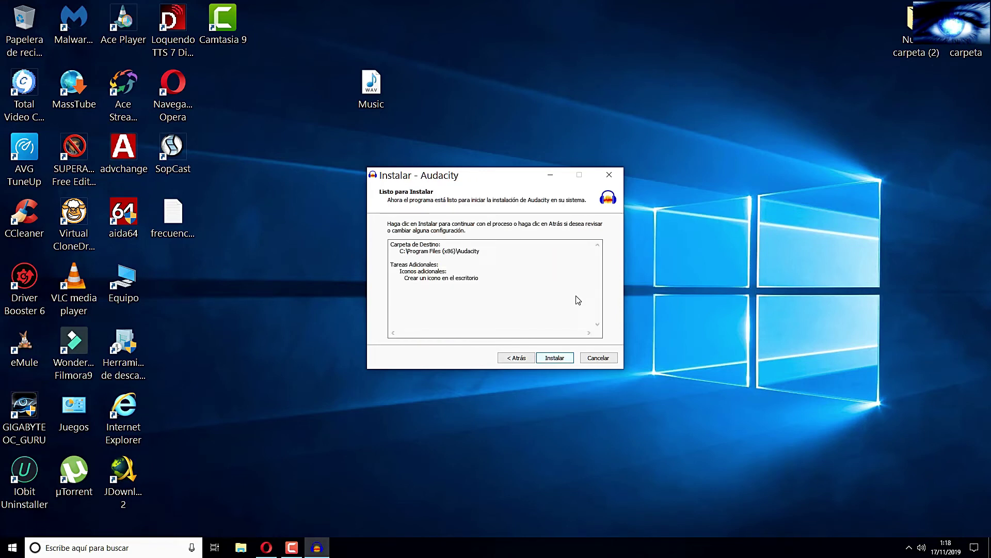
pyautogui.press('Return')
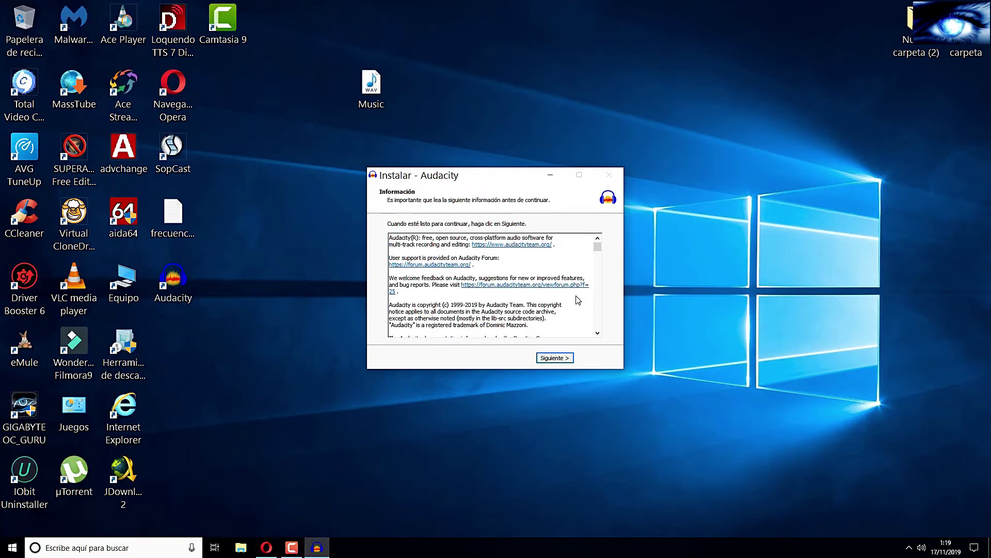
# - Finish the installer with Audacity set to run, dismiss the welcome window for future startups, and maximize the Audacity window
pyautogui.press('Return')
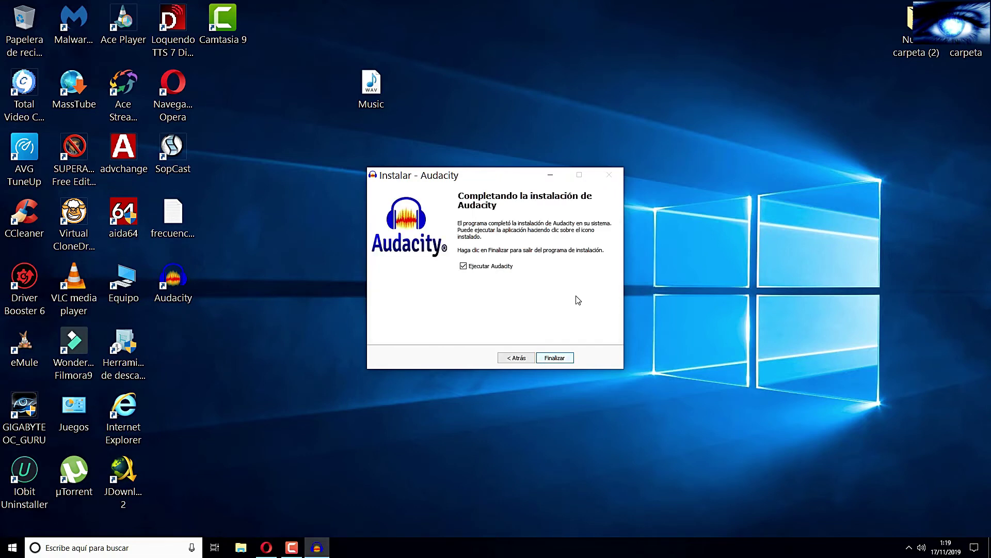
pyautogui.press('Return')
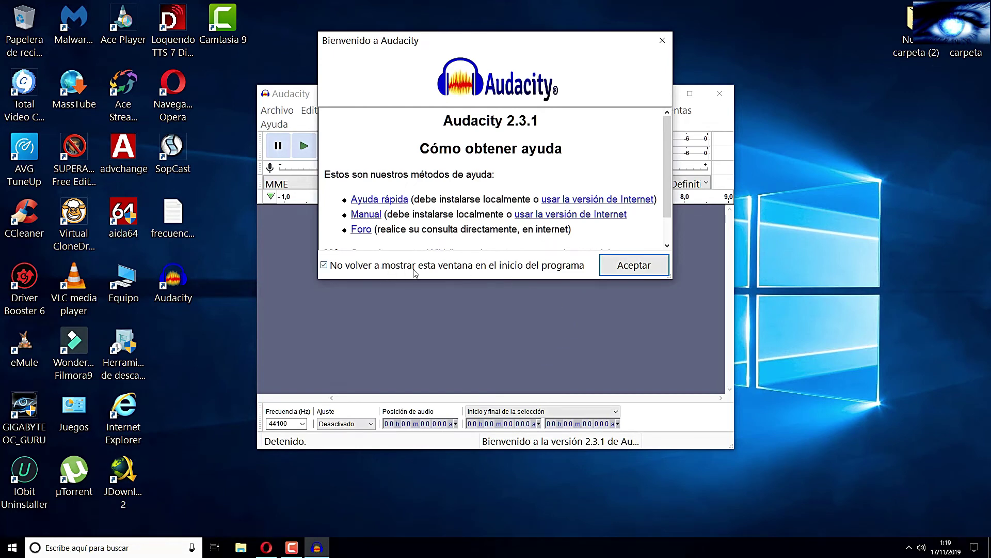
pyautogui.click(630, 267)
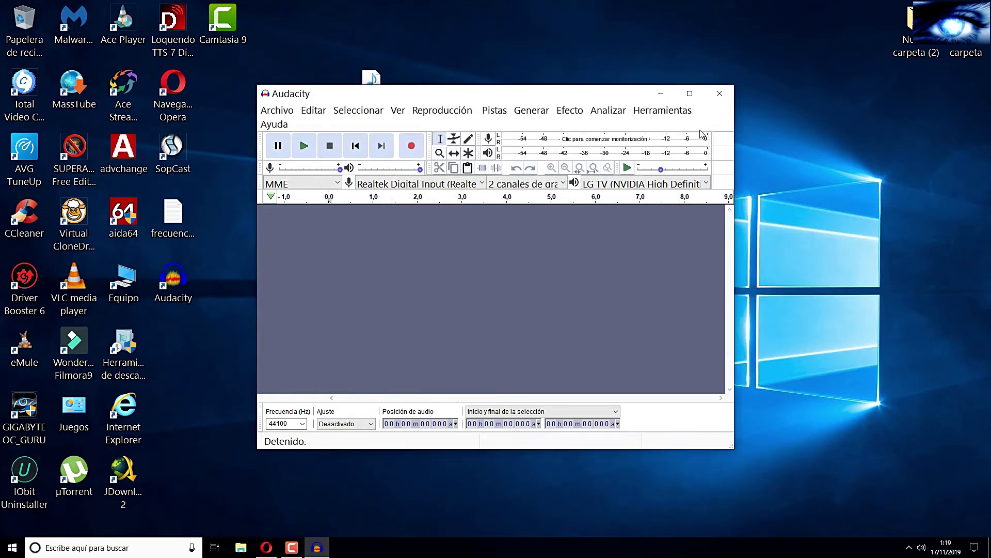
pyautogui.click(694, 97)
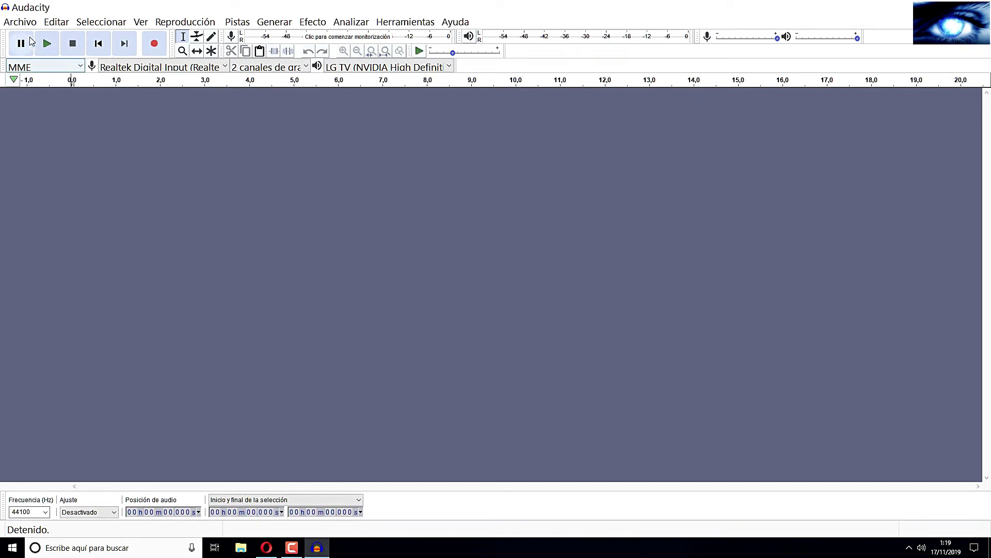
# - Open the Music WAV file from the Escritorio folder, reading it directly from the original instead of making a copy
pyautogui.click(13, 23)
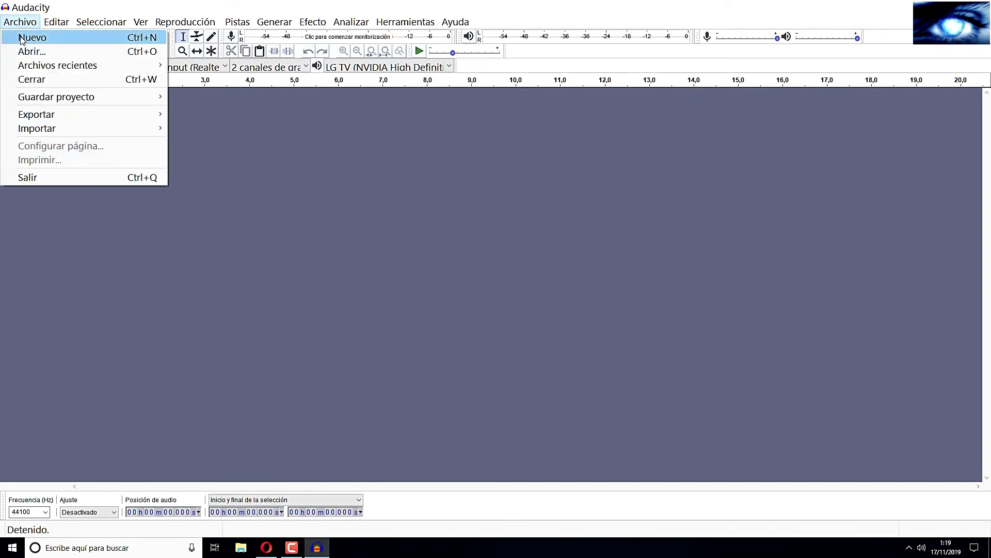
pyautogui.click(25, 52)
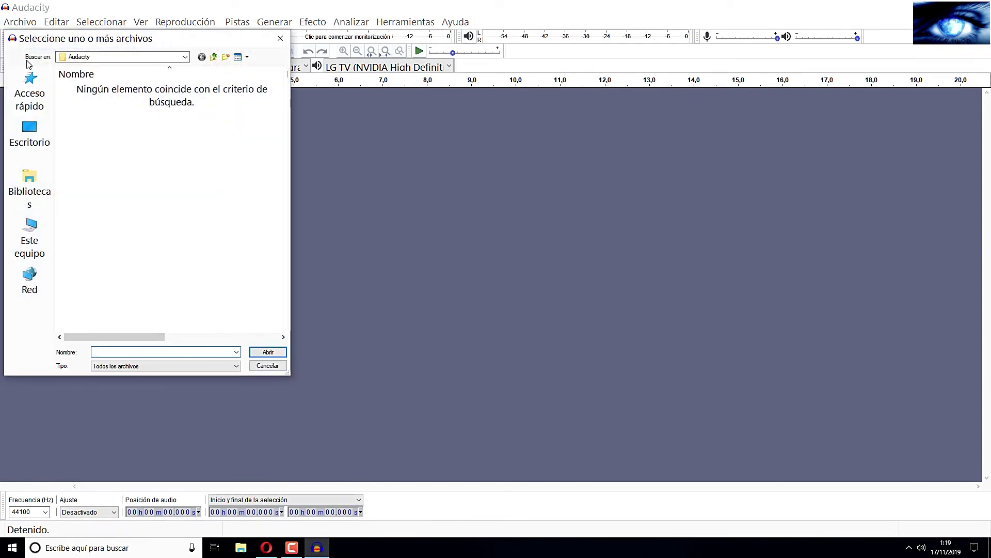
pyautogui.click(28, 133)
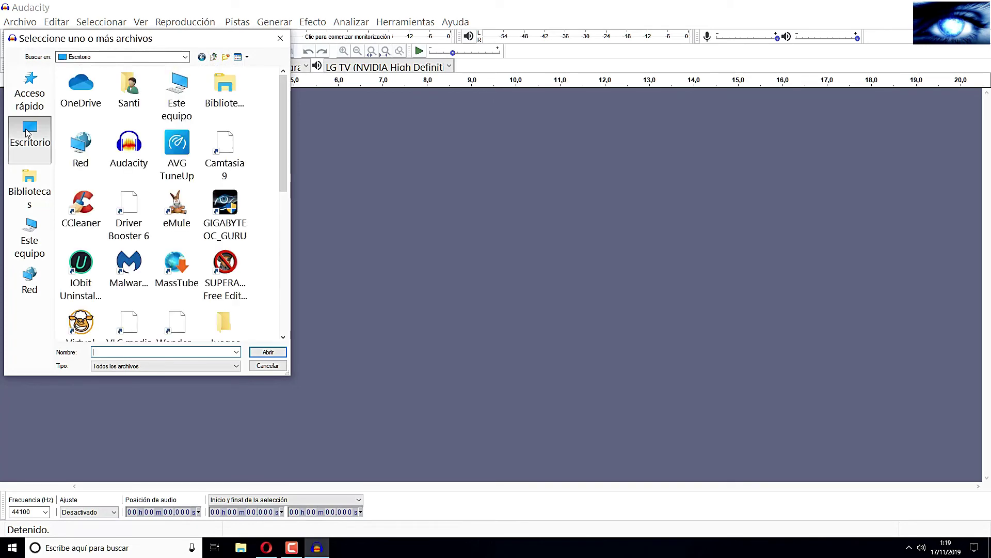
pyautogui.scroll(-5, 133, 170)
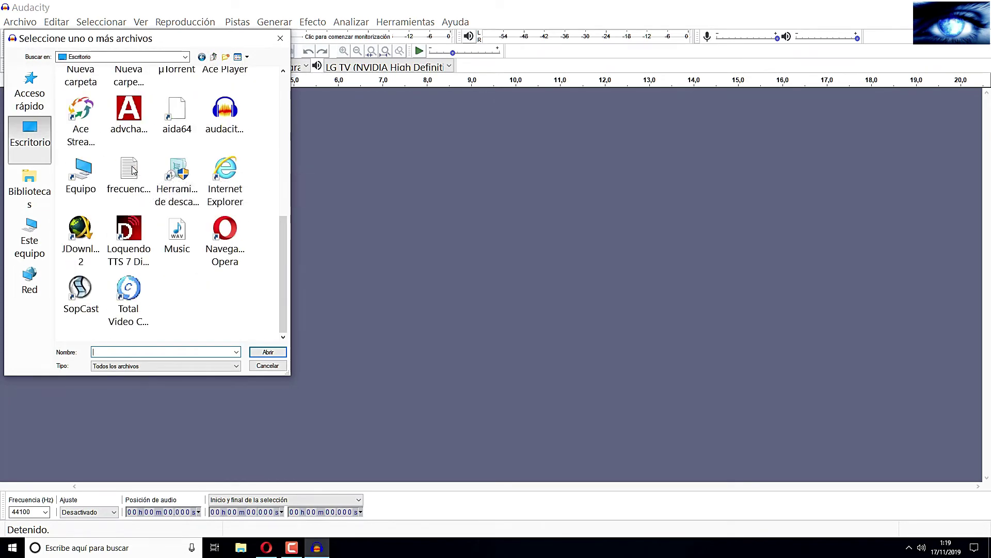
pyautogui.click(177, 228)
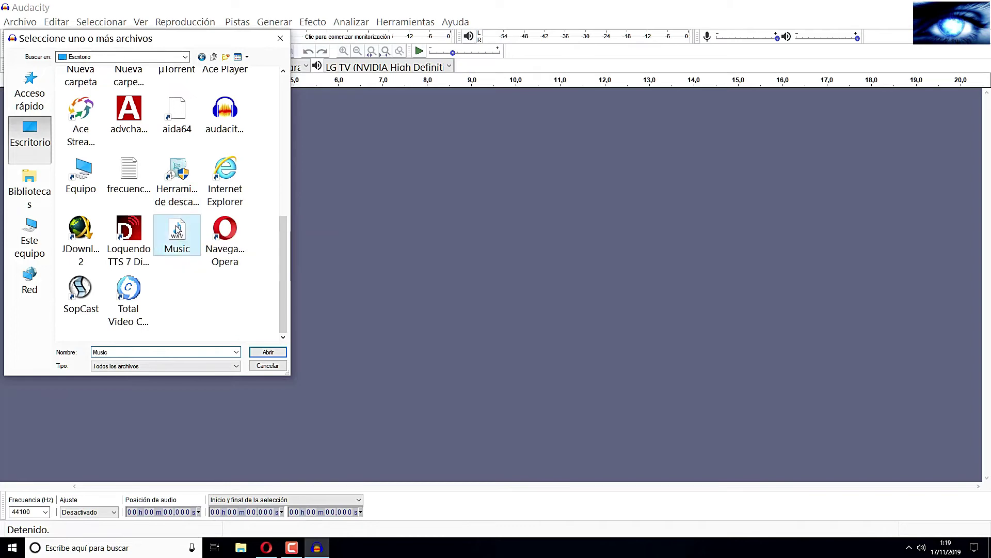
pyautogui.click(268, 351)
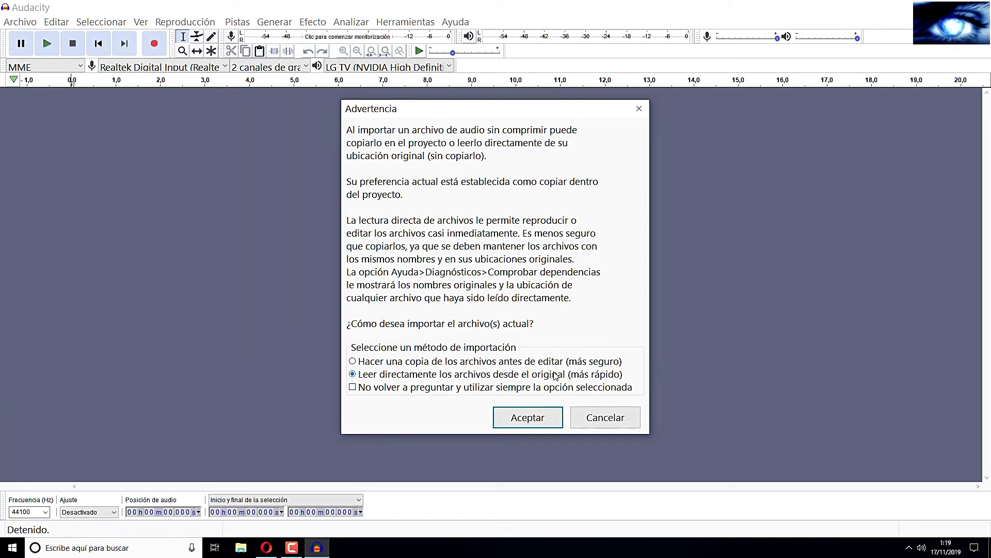
pyautogui.click(522, 415)
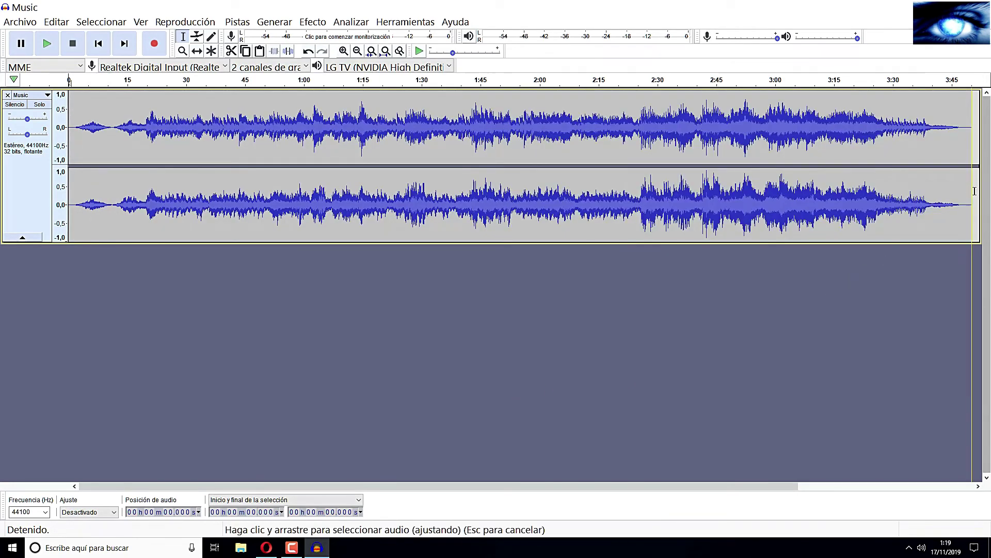
# - Select the whole Music track and apply the Cambiar tono effect with a percentage change of -1,818
pyautogui.moveTo(974, 192); pyautogui.dragTo(31, 174)
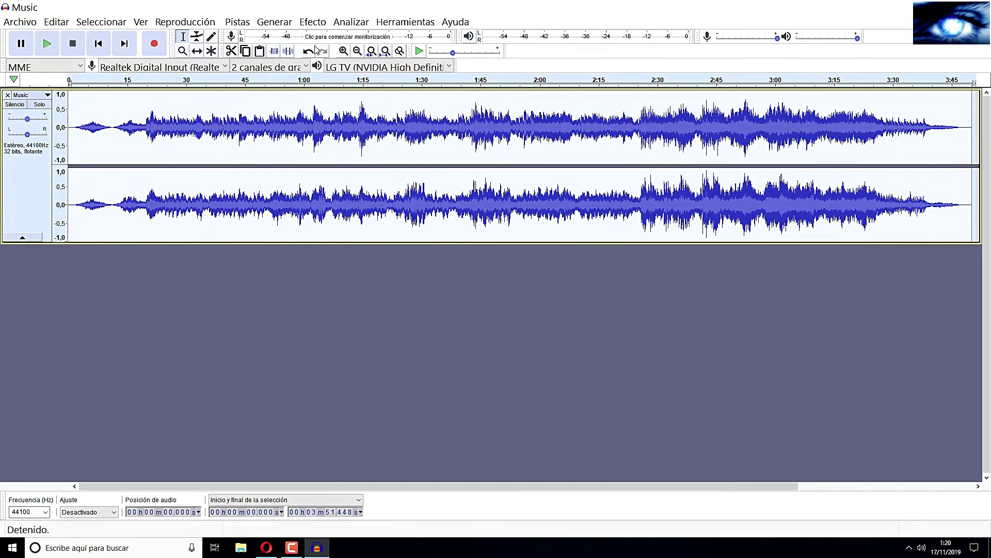
pyautogui.click(312, 22)
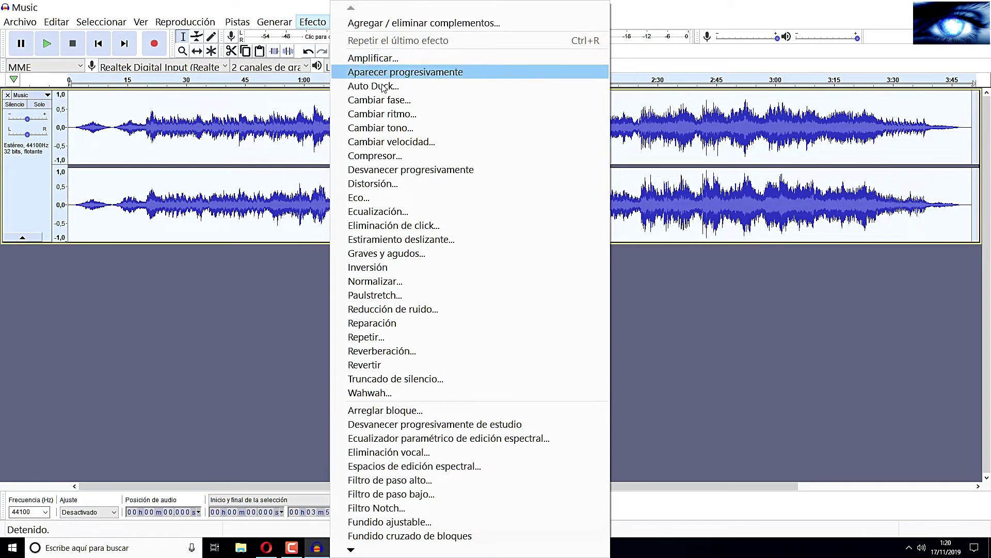
pyautogui.click(365, 129)
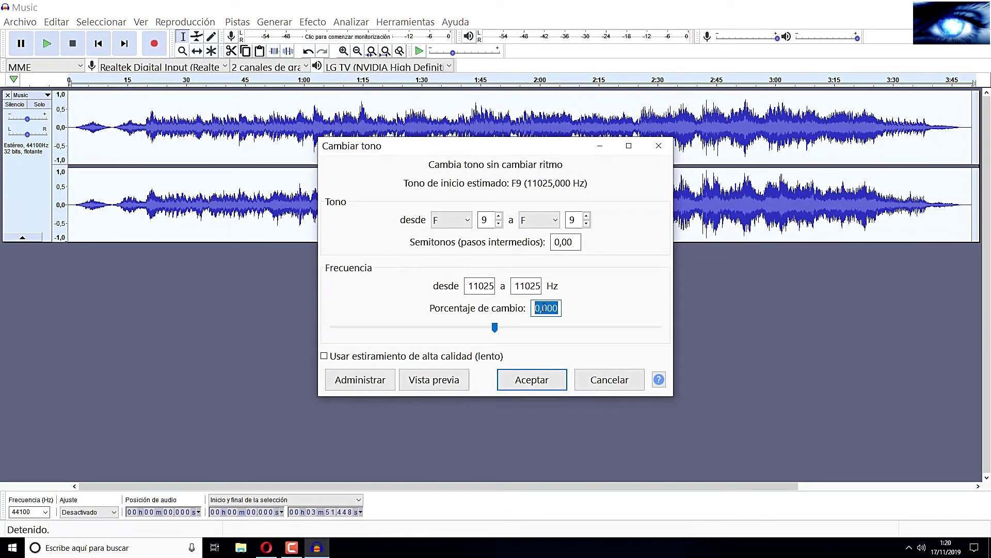
pyautogui.write('-')
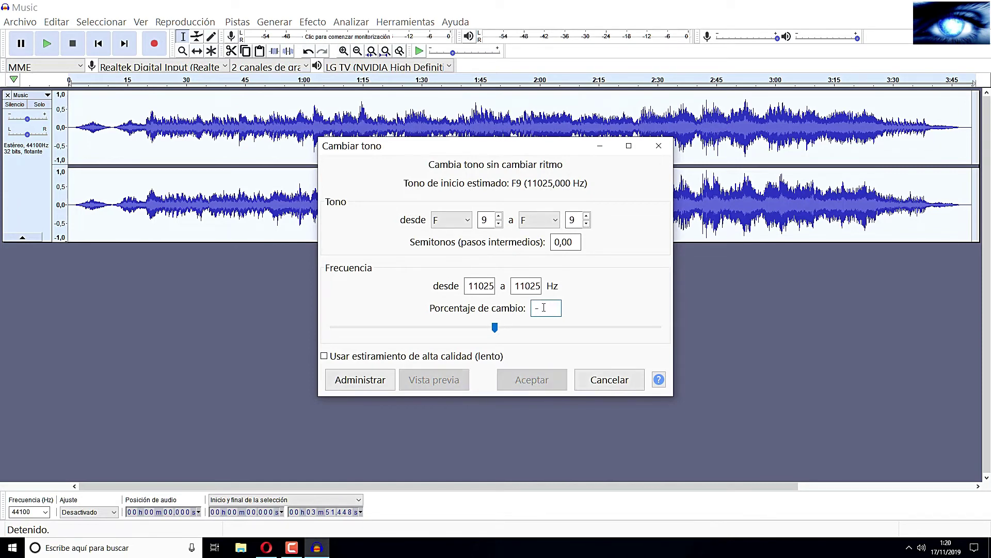
pyautogui.write('1,818')
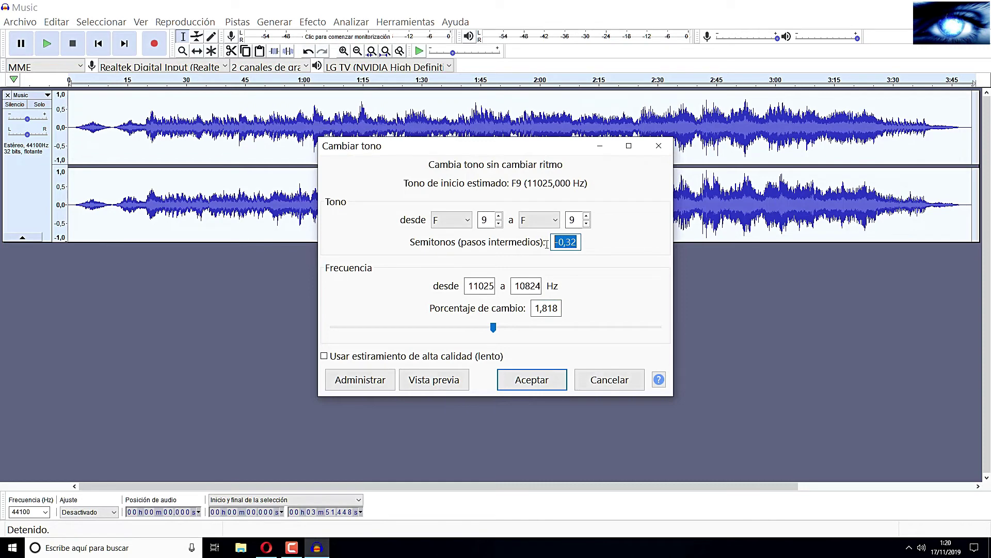
pyautogui.click(578, 241)
pyautogui.click(518, 384)
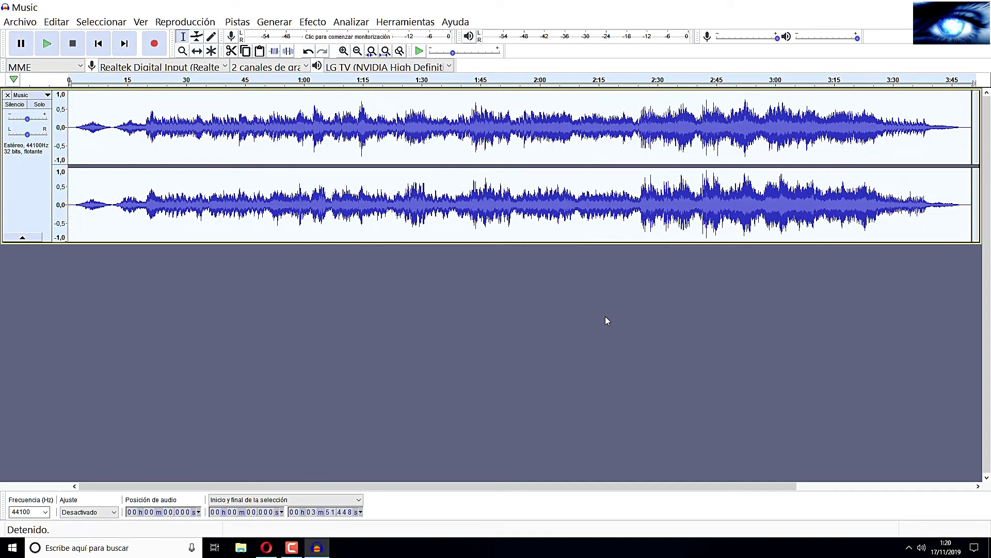
# - Export the audio as 432Hz to the Escritorio folder in WAV (Microsoft) PCM de 24 bit con signo format, accepting empty metadata tags
pyautogui.click(16, 25)
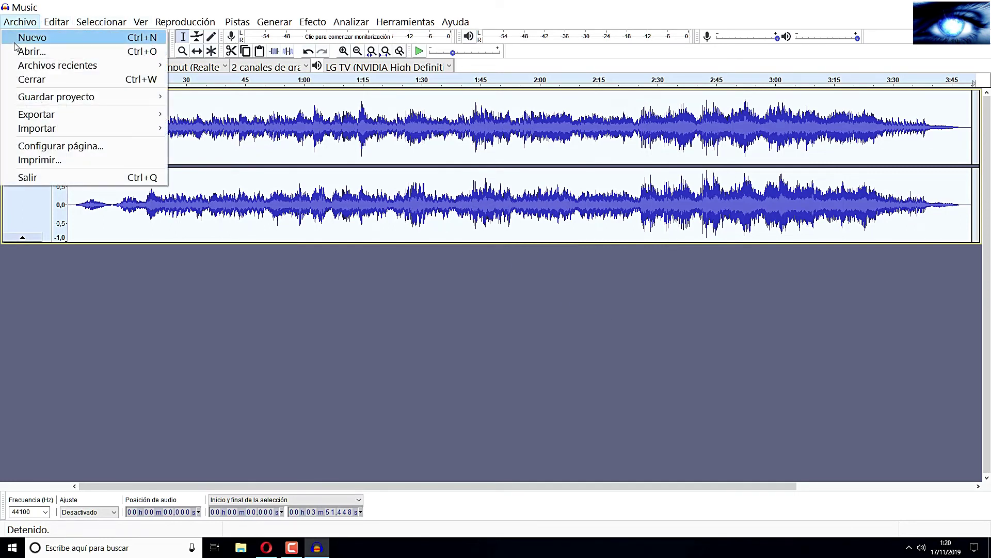
pyautogui.moveTo(34, 115)
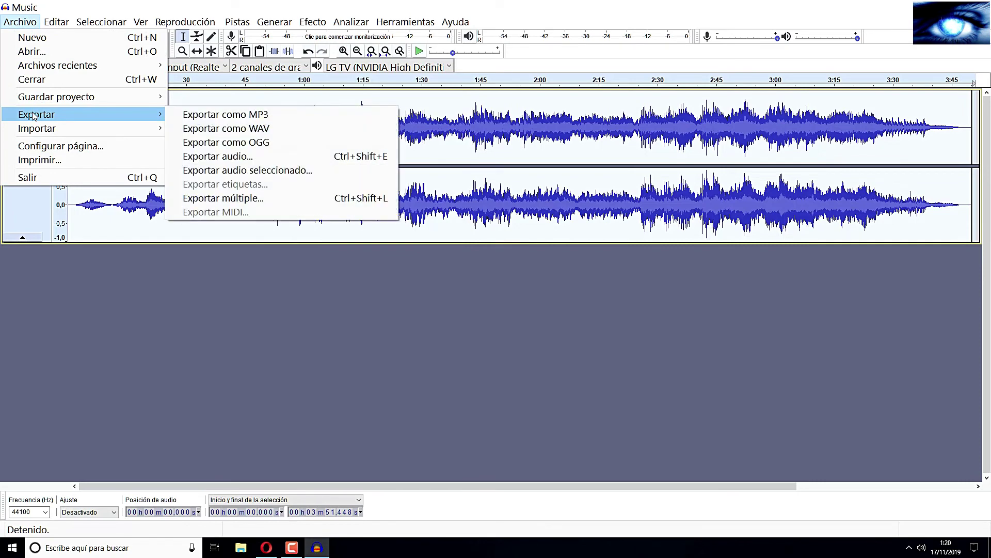
pyautogui.click(191, 132)
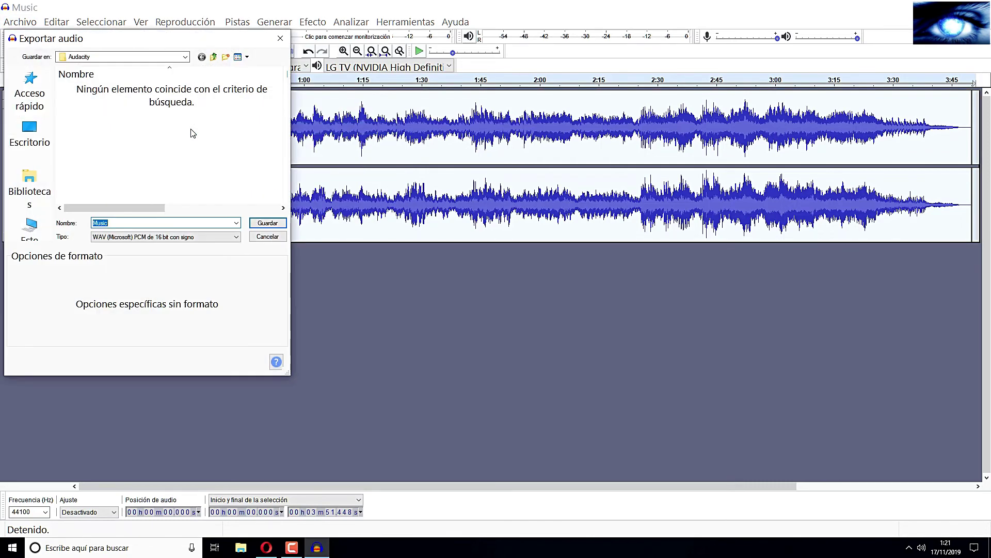
pyautogui.click(235, 237)
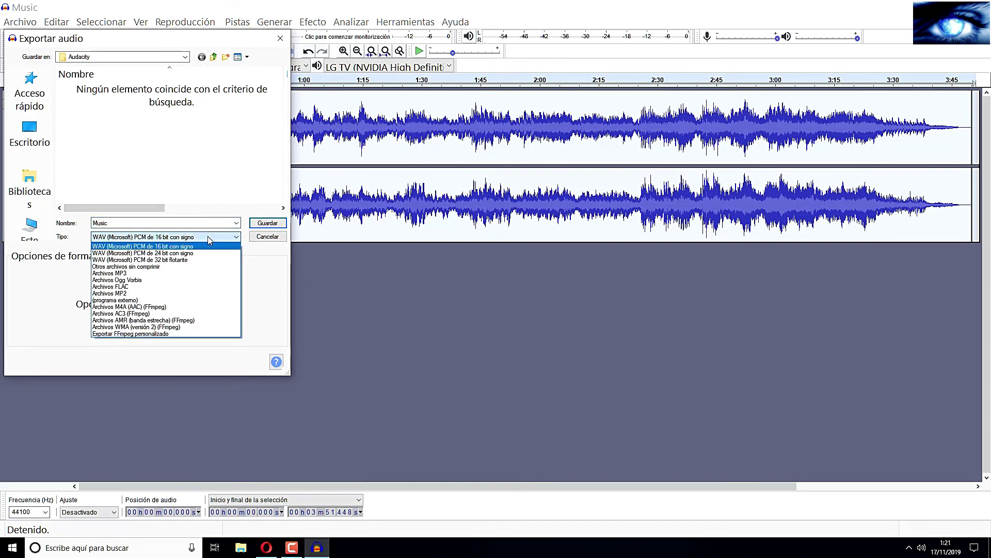
pyautogui.click(153, 253)
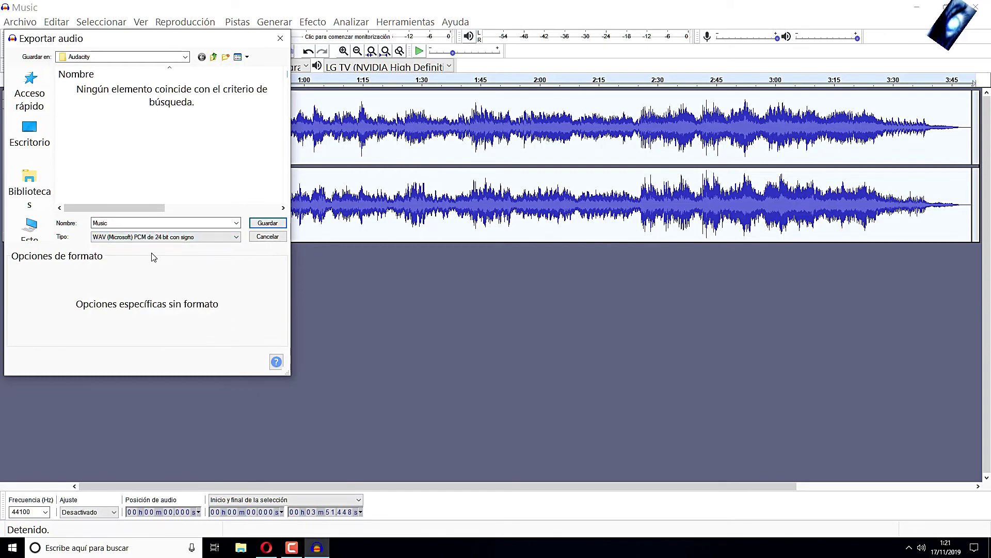
pyautogui.doubleClick(123, 224)
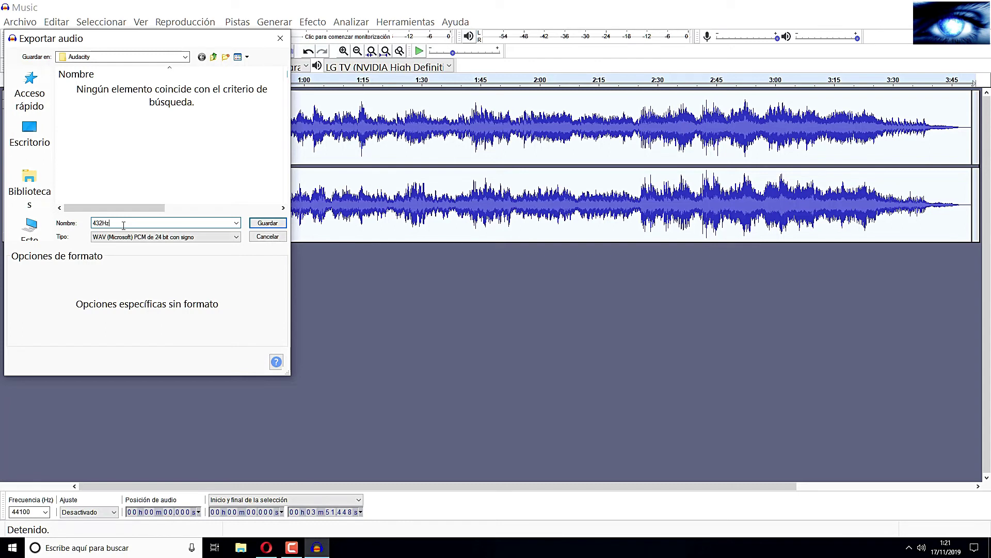
pyautogui.click(32, 138)
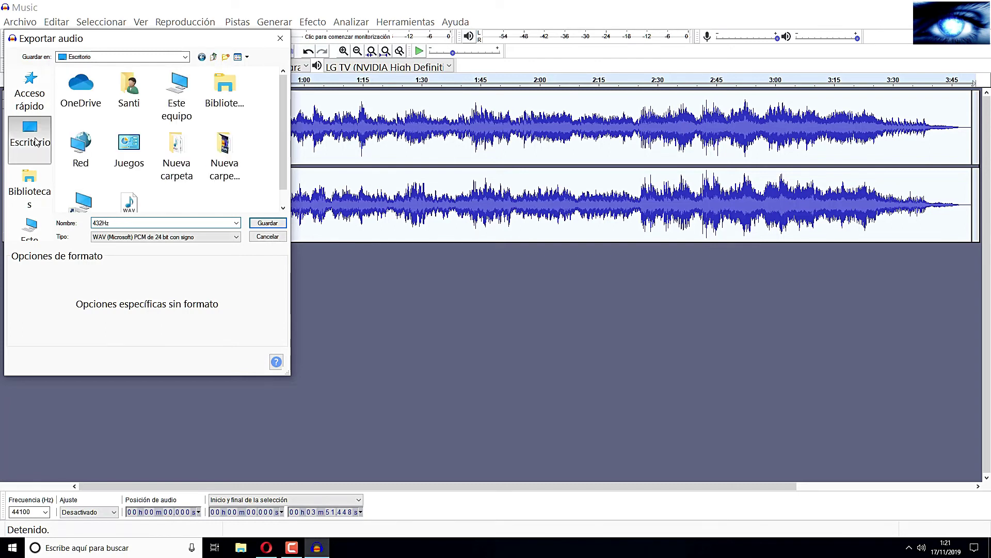
pyautogui.click(268, 224)
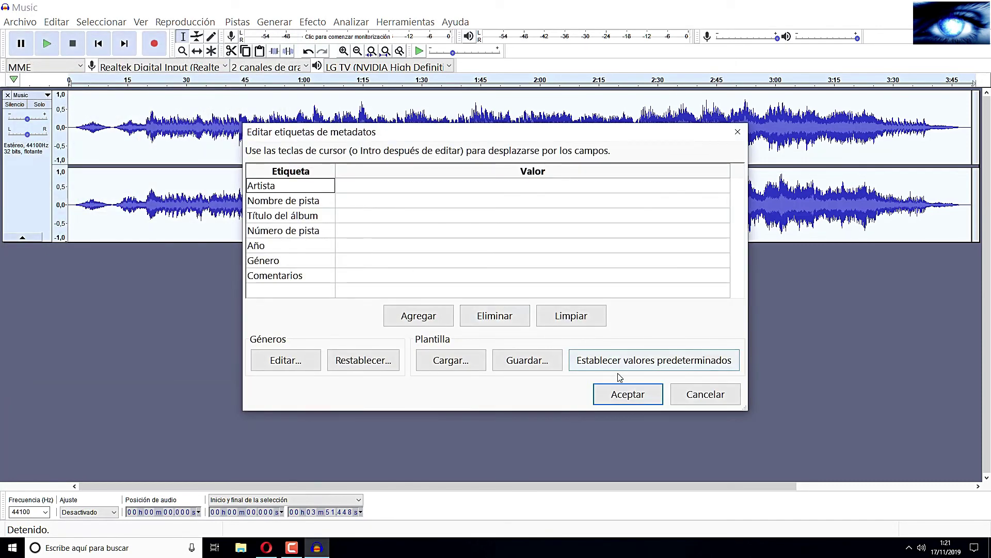
pyautogui.click(615, 401)
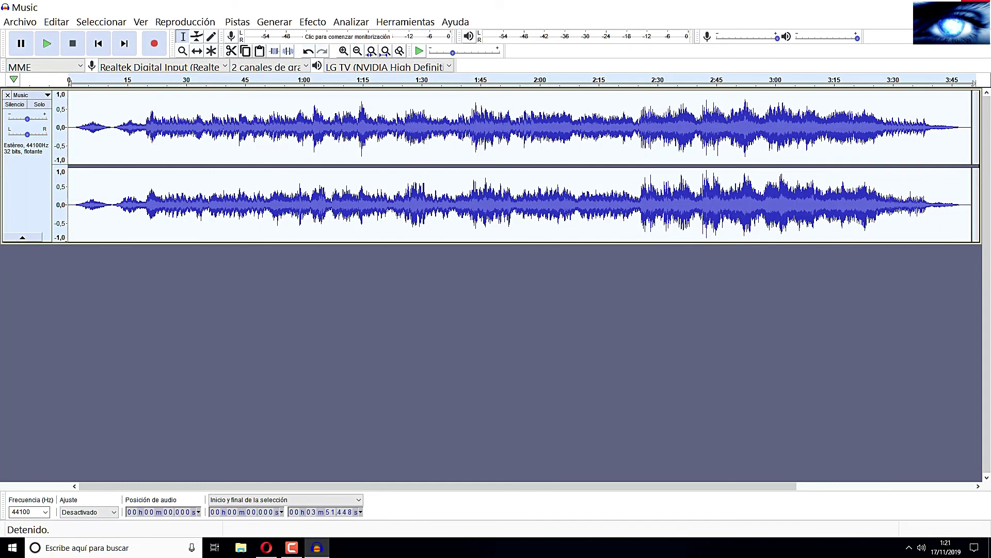
# - Close Audacity without saving the project and move the exported 432Hz file to an empty area of the desktop
pyautogui.click(978, 7)
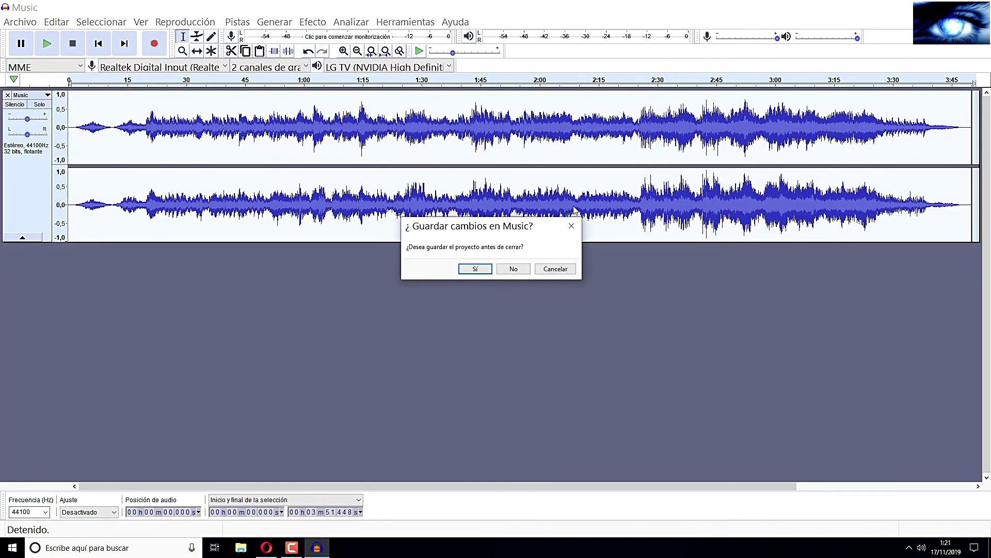
pyautogui.click(513, 270)
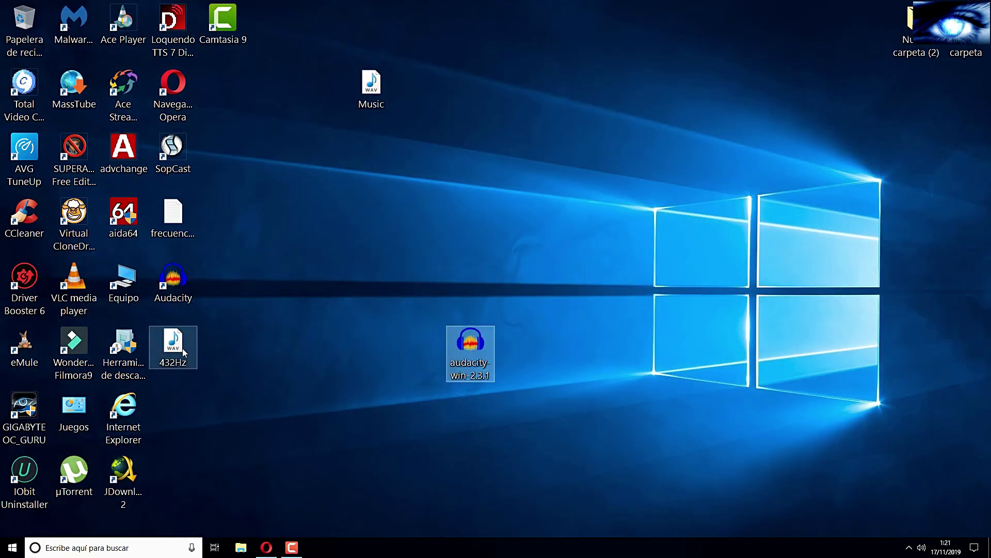
pyautogui.moveTo(178, 347); pyautogui.dragTo(371, 413)
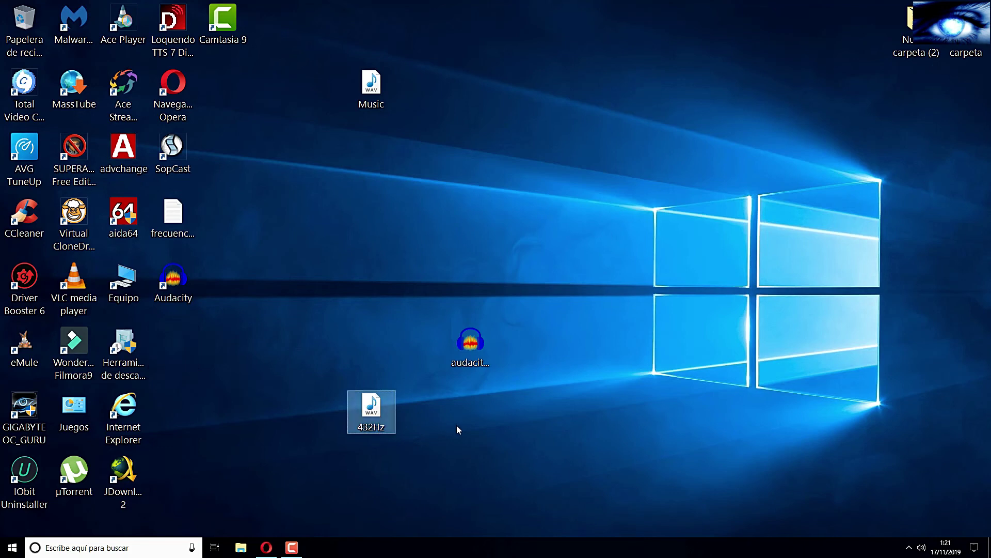
# - Play the 432Hz file from the desktop in the media player and move the player window toward the middle of the screen
pyautogui.doubleClick(368, 407)
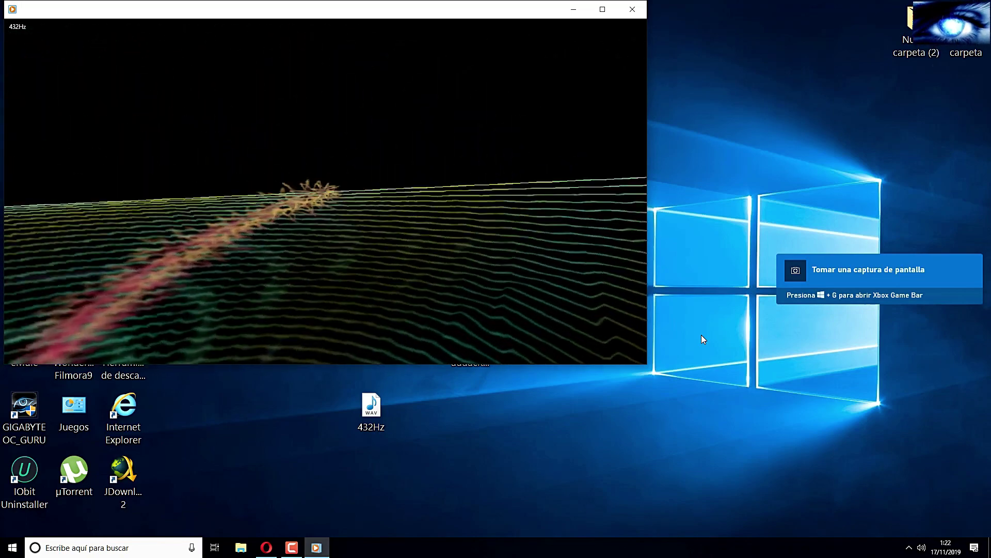
pyautogui.moveTo(462, 22)
pyautogui.moveTo(465, 12); pyautogui.dragTo(654, 129)
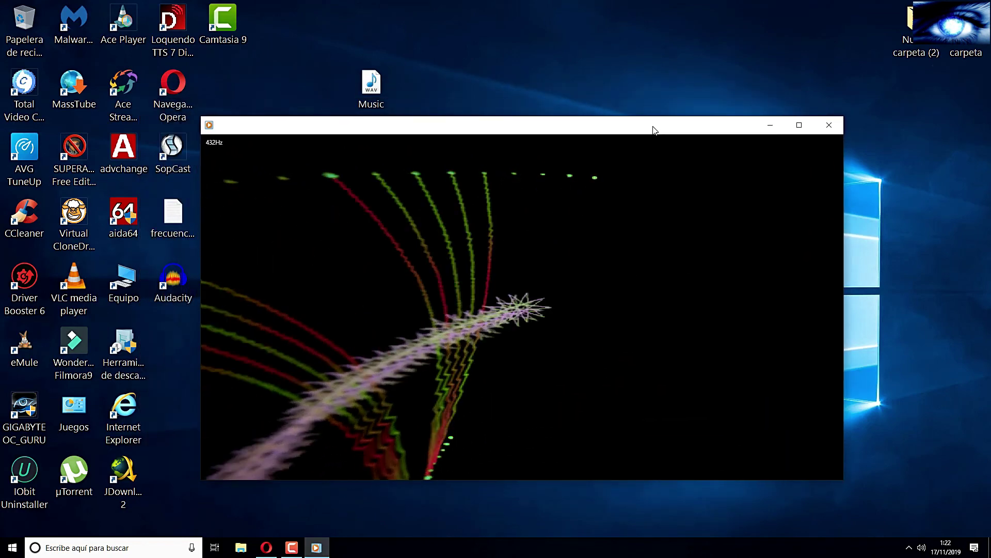